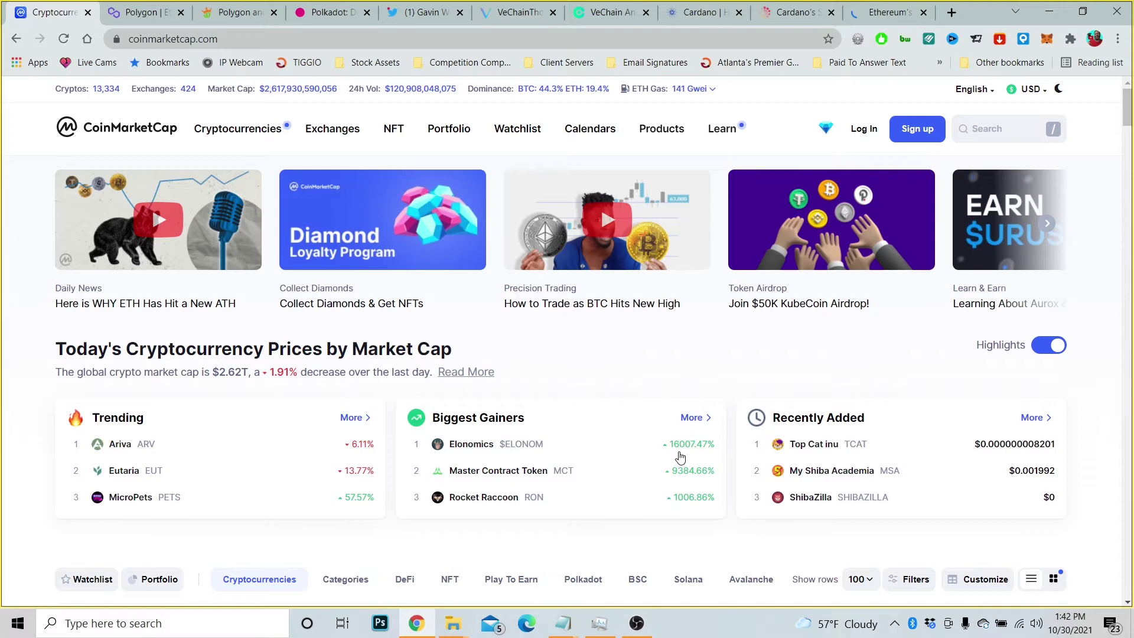
scroll(681, 455, down, 5)
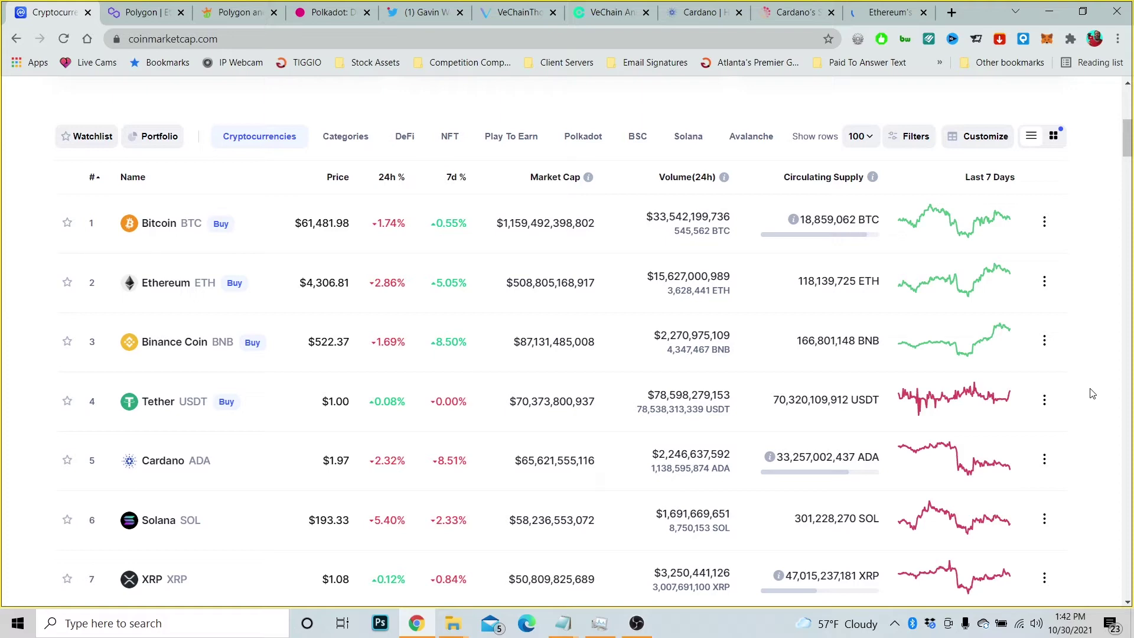
scroll(1091, 393, down, 1)
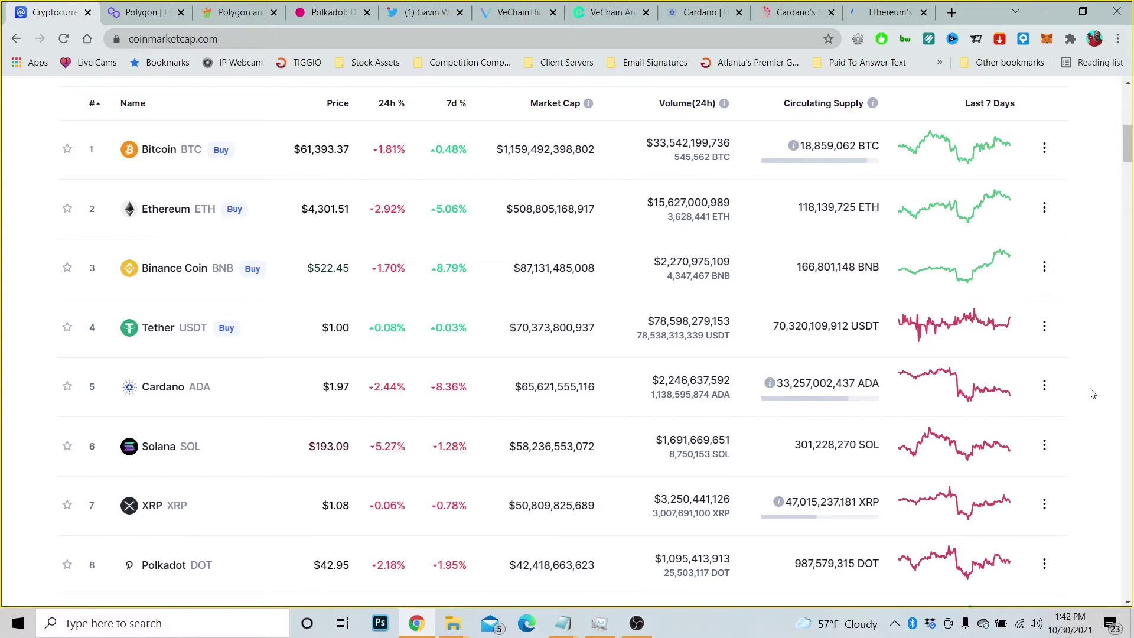
scroll(1091, 393, down, 2)
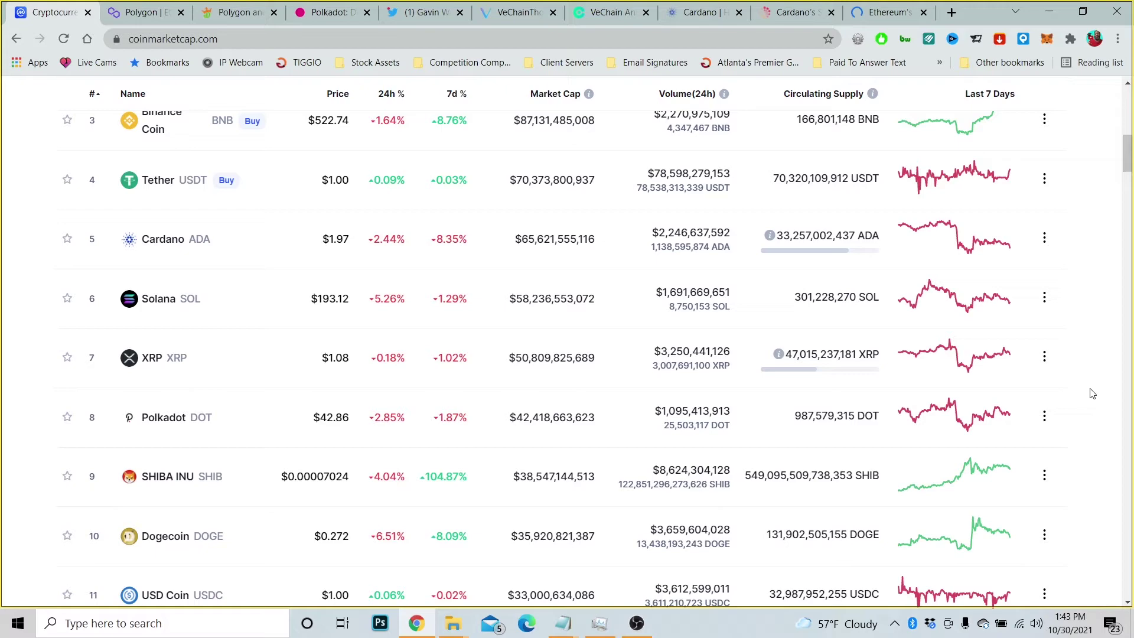
Switch with Ctrl+Tab to the polygon.technology tab
key(ctrl+Tab)
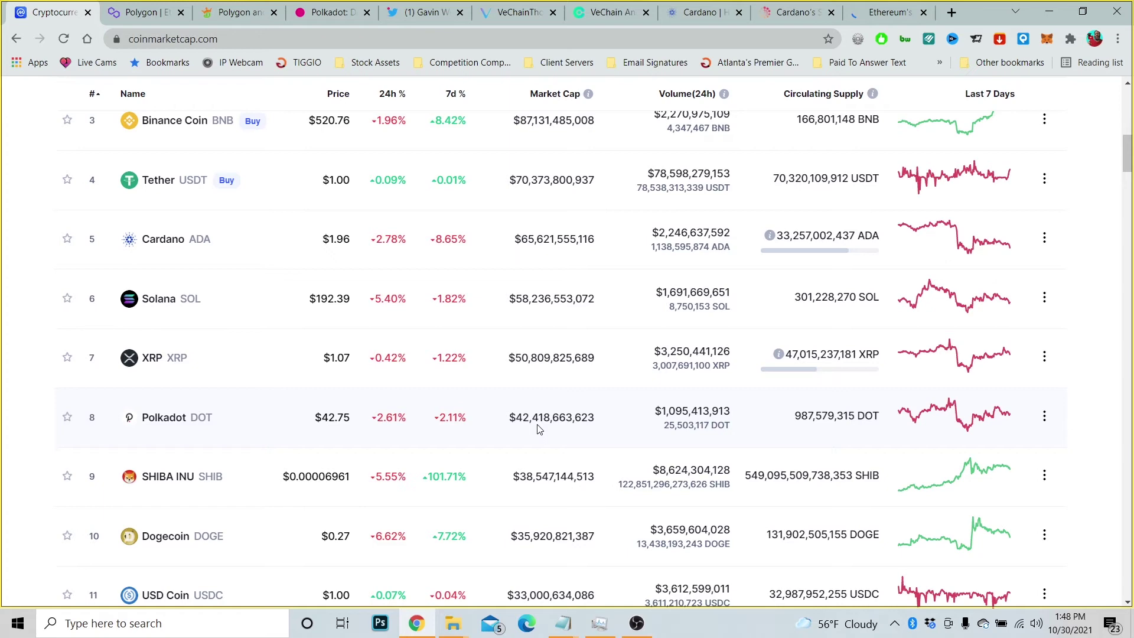
scroll(537, 429, down, 2)
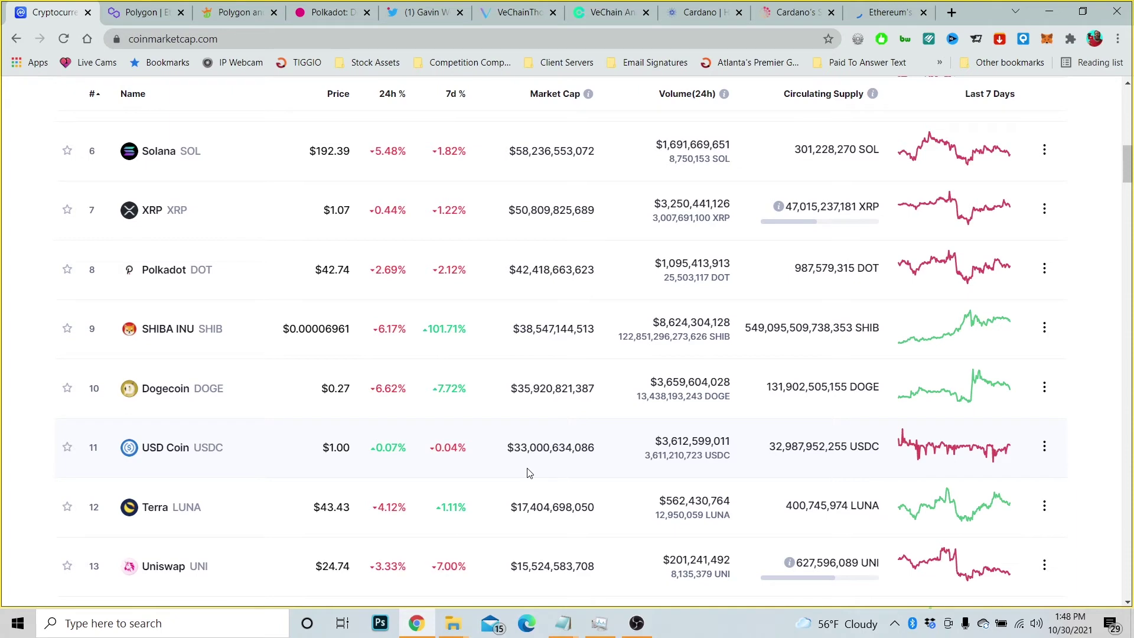
Switch to the VeChainThor tab showing vechain.org
click(497, 16)
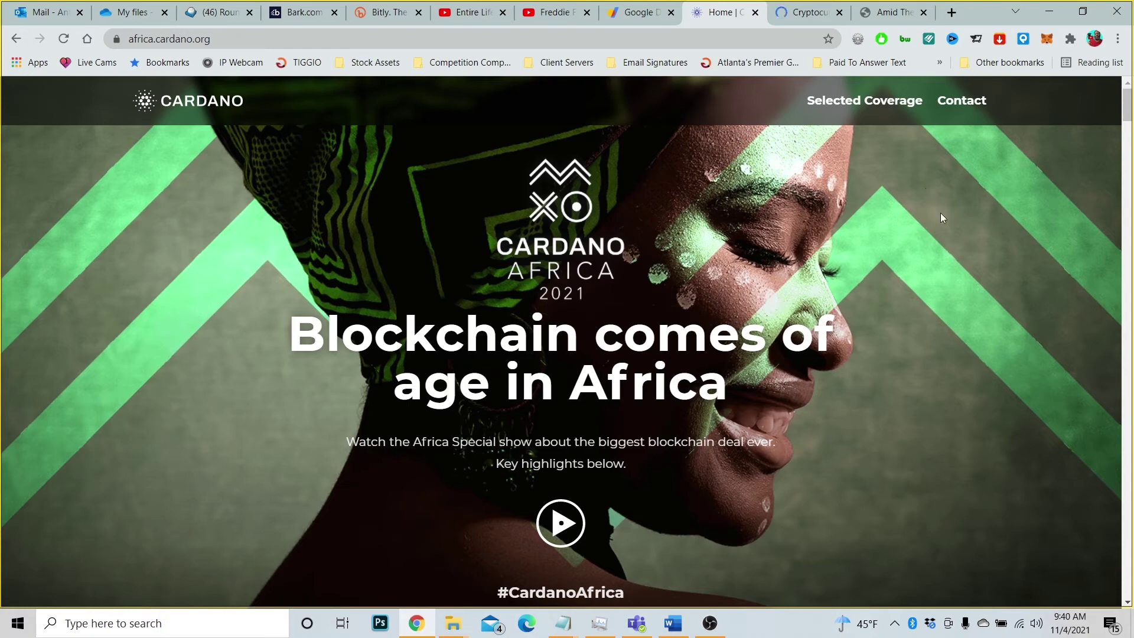
scroll(938, 277, down, 5)
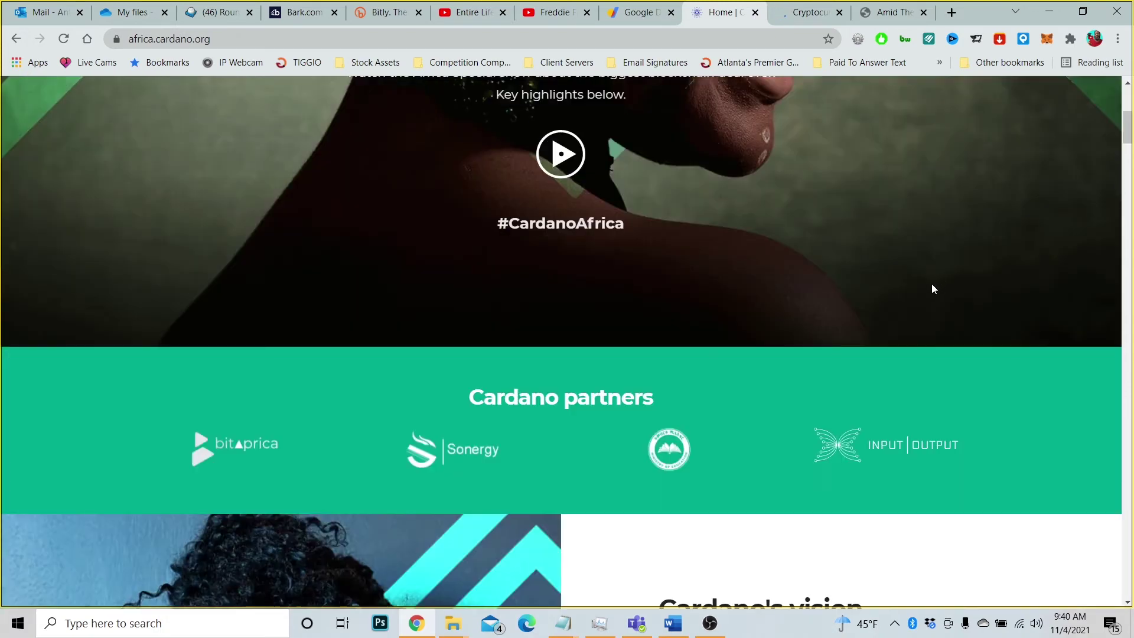
scroll(931, 284, down, 4)
scroll(931, 290, down, 3)
scroll(951, 304, down, 3)
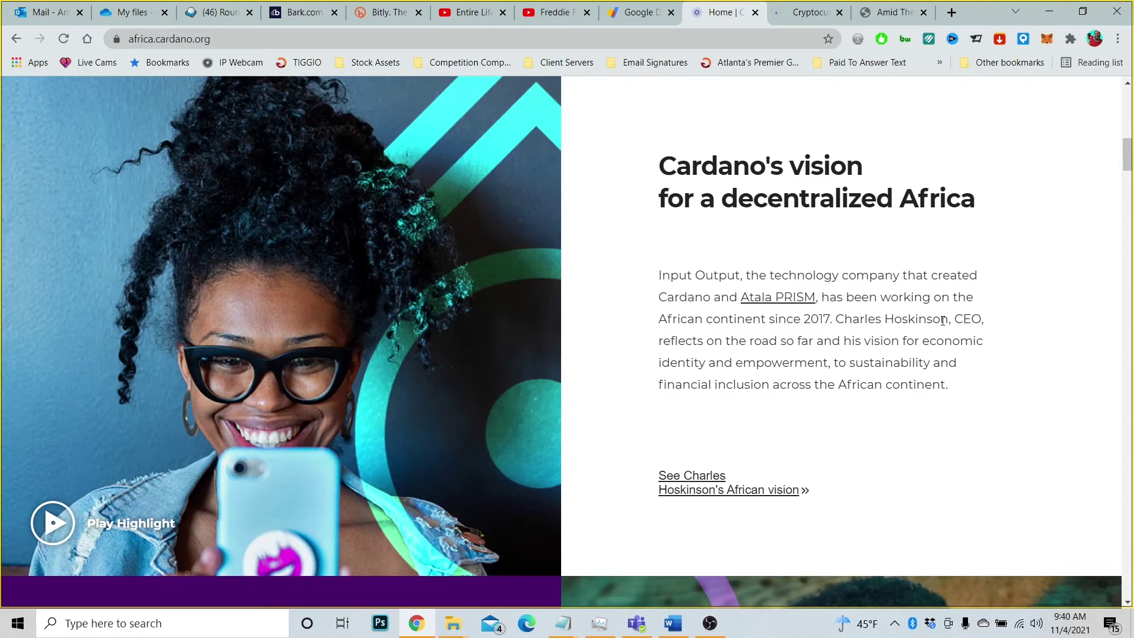
scroll(942, 329, down, 5)
scroll(942, 329, down, 1)
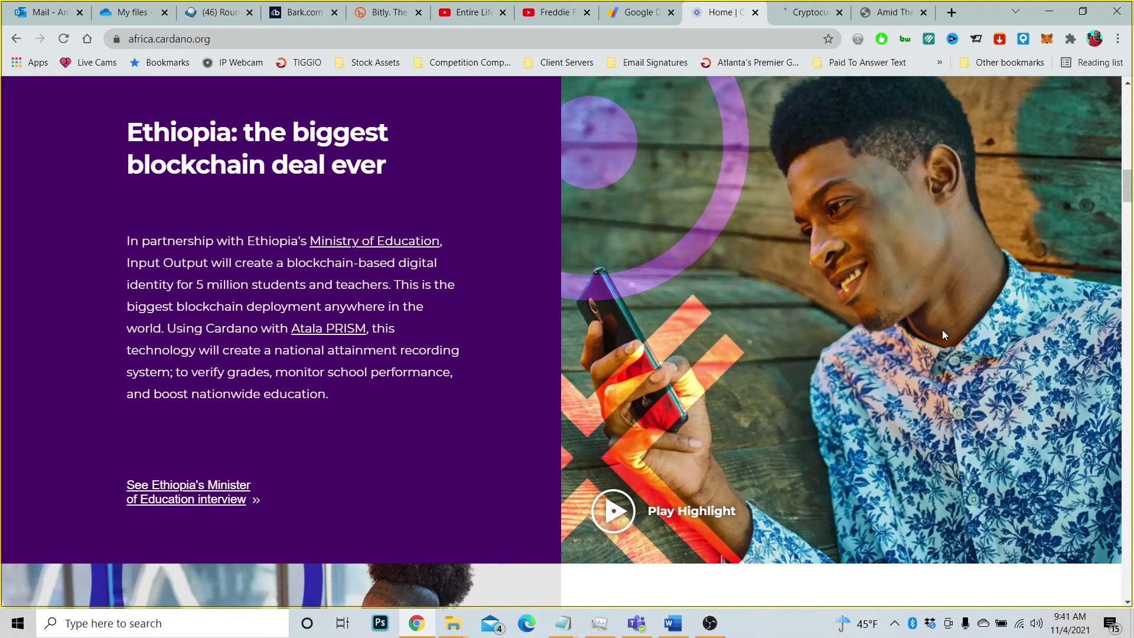
scroll(942, 330, down, 4)
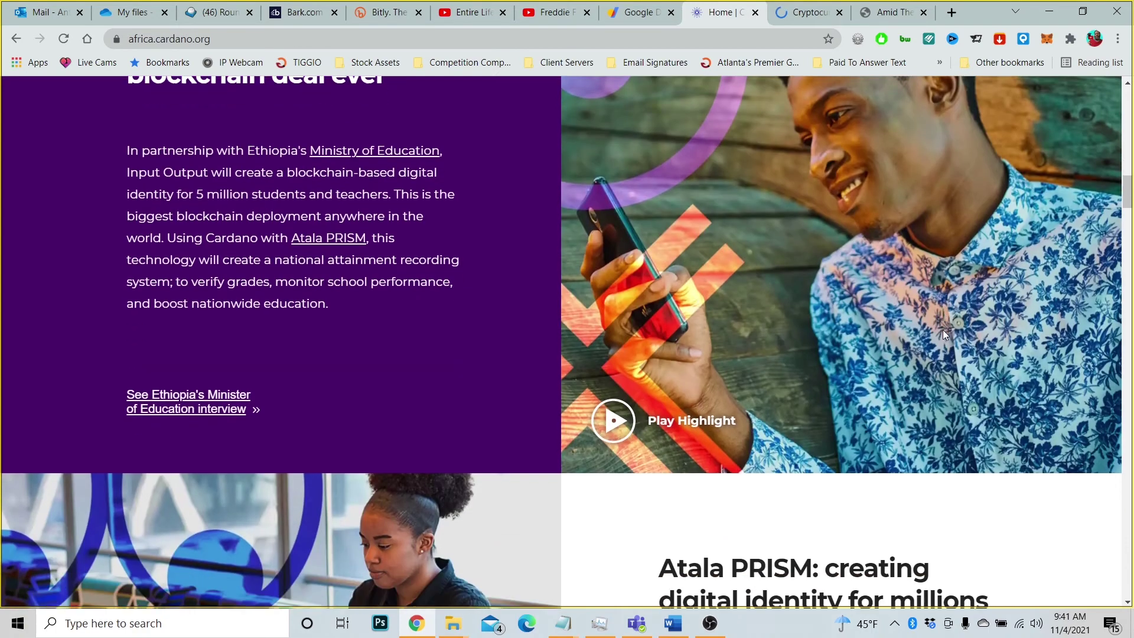
scroll(941, 329, down, 4)
scroll(1013, 332, down, 1)
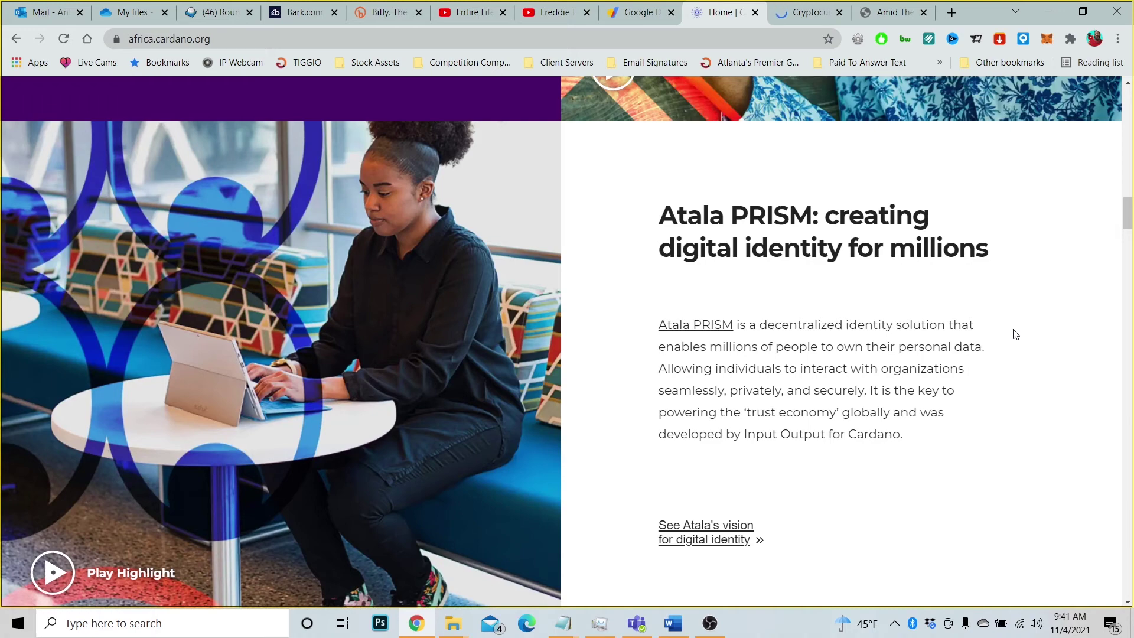
scroll(1015, 334, down, 4)
scroll(1021, 320, down, 3)
scroll(1021, 320, down, 3)
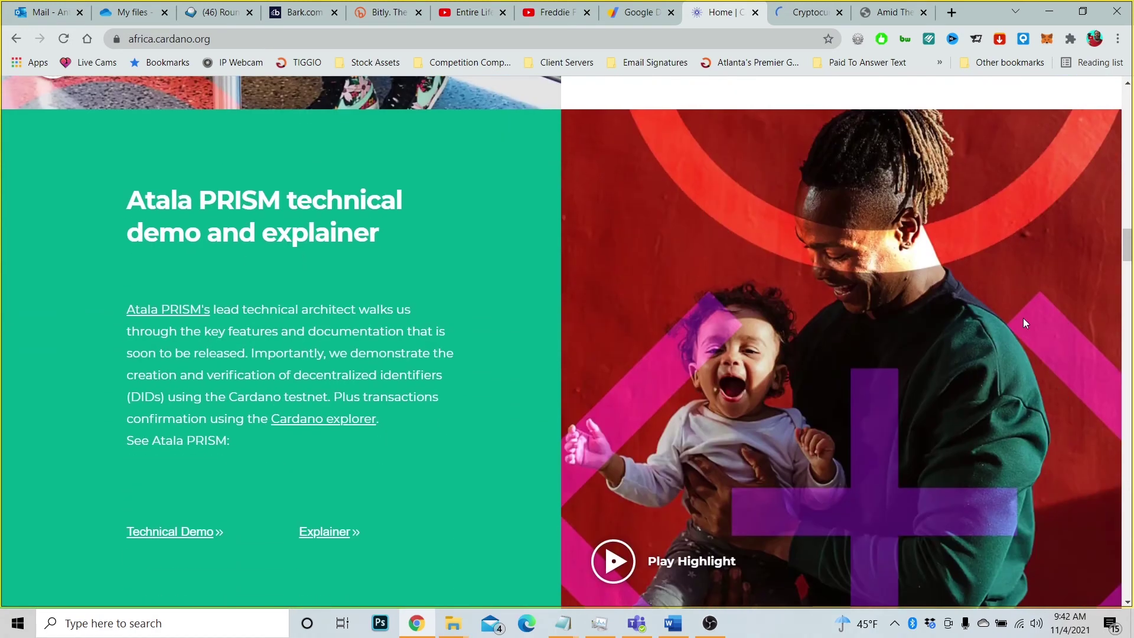
scroll(1023, 318, up, 7)
scroll(1029, 322, up, 4)
scroll(1028, 322, up, 4)
scroll(1029, 321, up, 4)
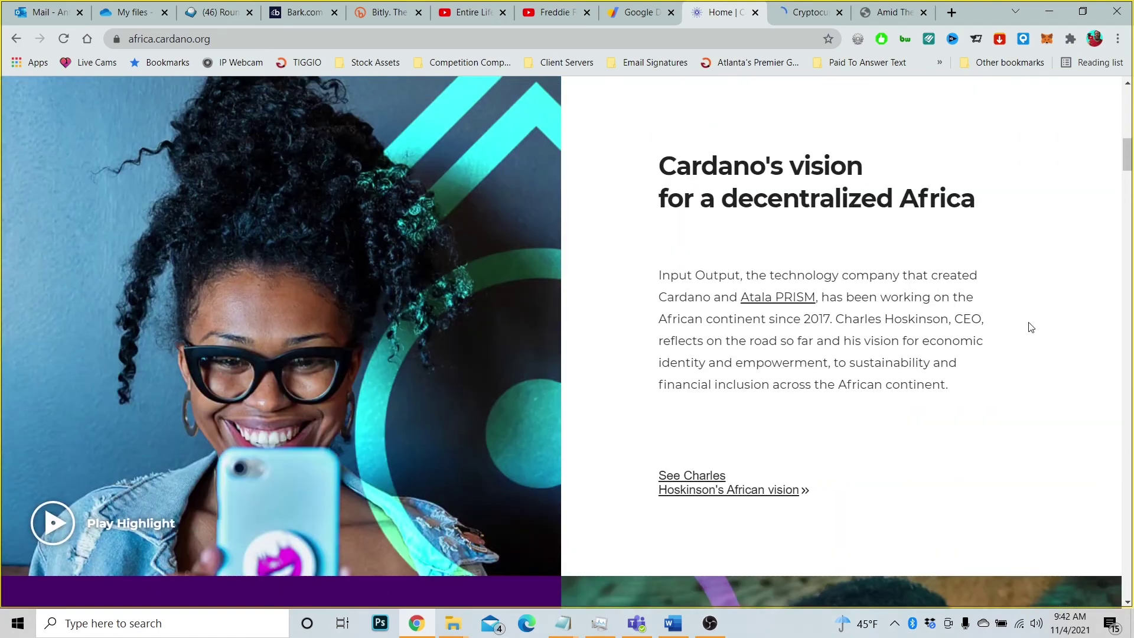
scroll(1018, 142, up, 4)
Switch to the CoinMarketCap tab with crypto prices ranked by market cap
click(808, 12)
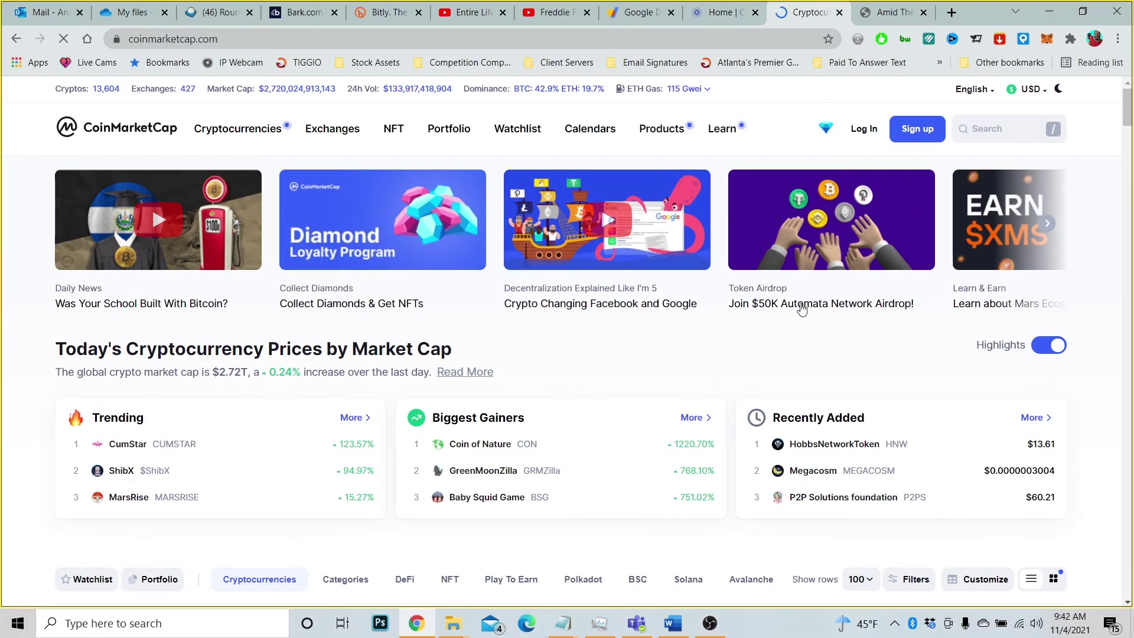
scroll(577, 410, down, 2)
scroll(576, 411, down, 2)
scroll(577, 411, down, 2)
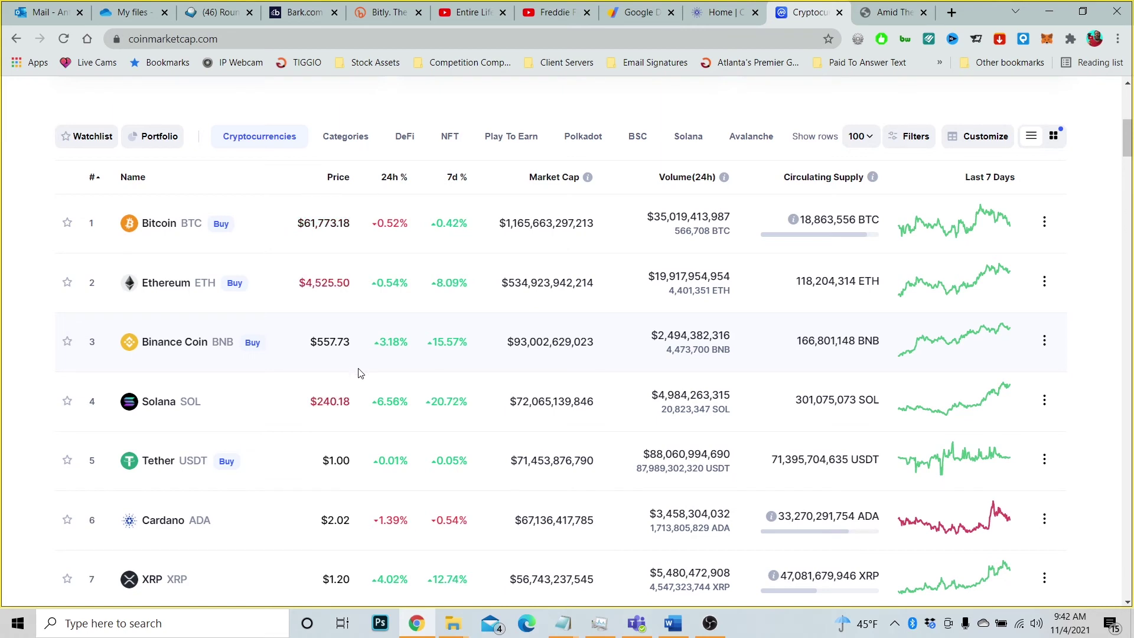
scroll(359, 370, down, 2)
scroll(361, 372, down, 2)
scroll(362, 375, down, 1)
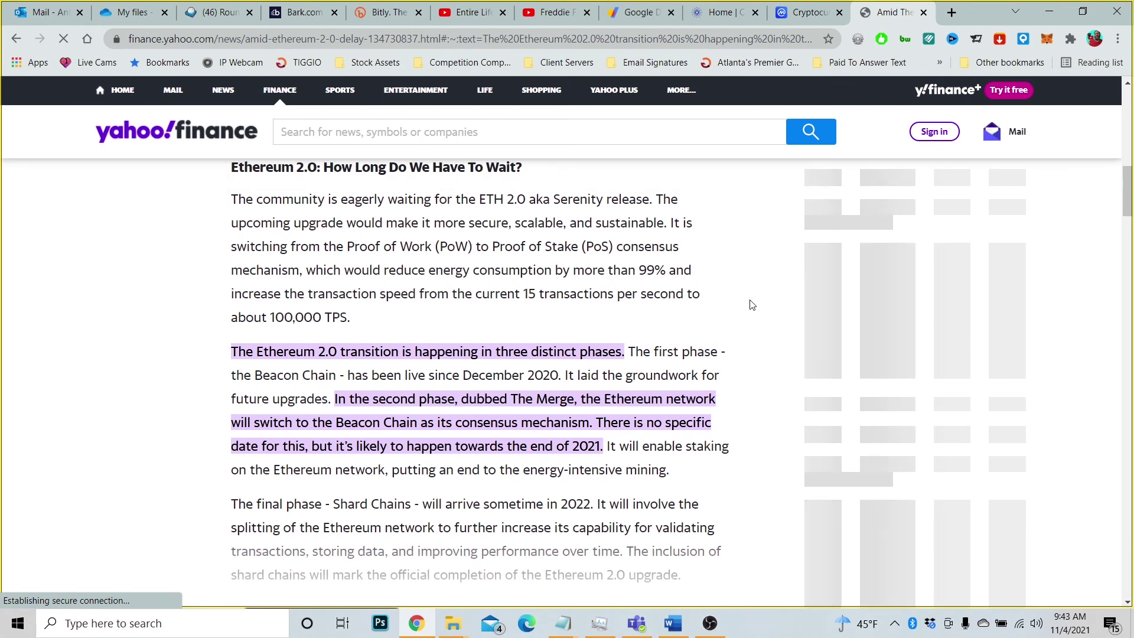
scroll(640, 308, up, 1)
scroll(640, 308, up, 1)
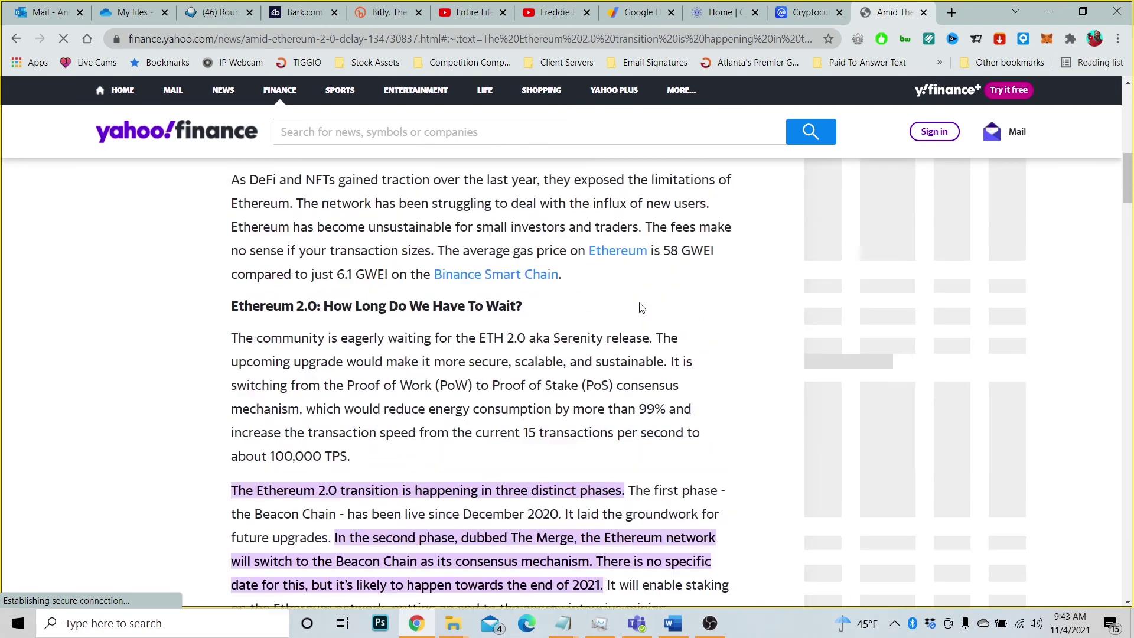
scroll(639, 308, up, 1)
scroll(644, 320, down, 2)
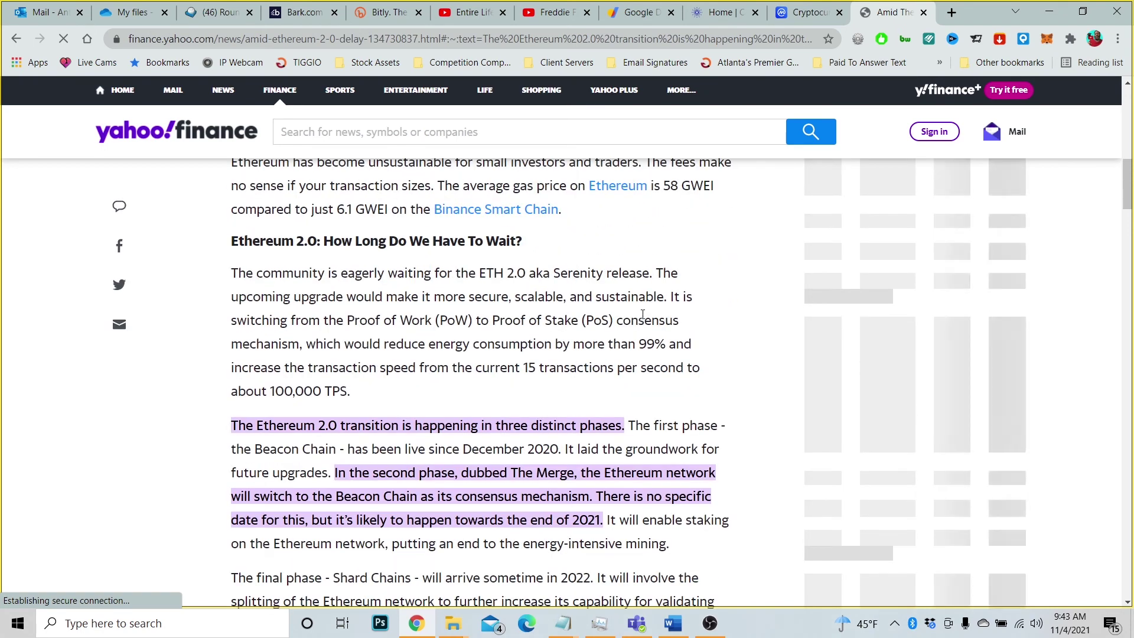
scroll(644, 320, up, 3)
scroll(645, 321, up, 1)
scroll(647, 317, up, 1)
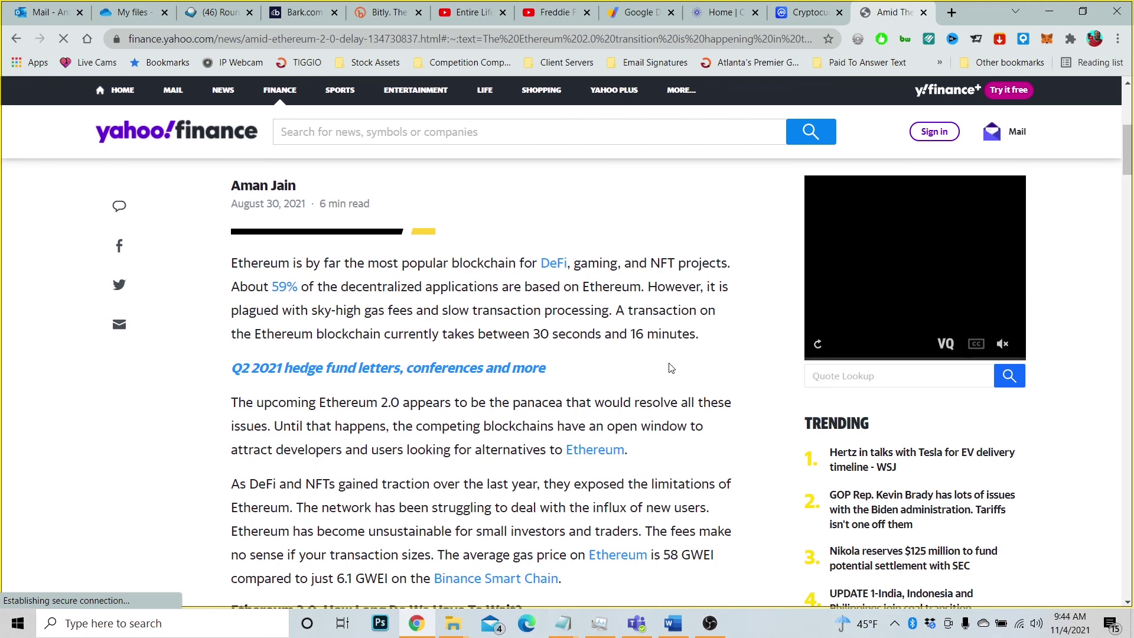
scroll(671, 368, down, 2)
scroll(699, 426, down, 1)
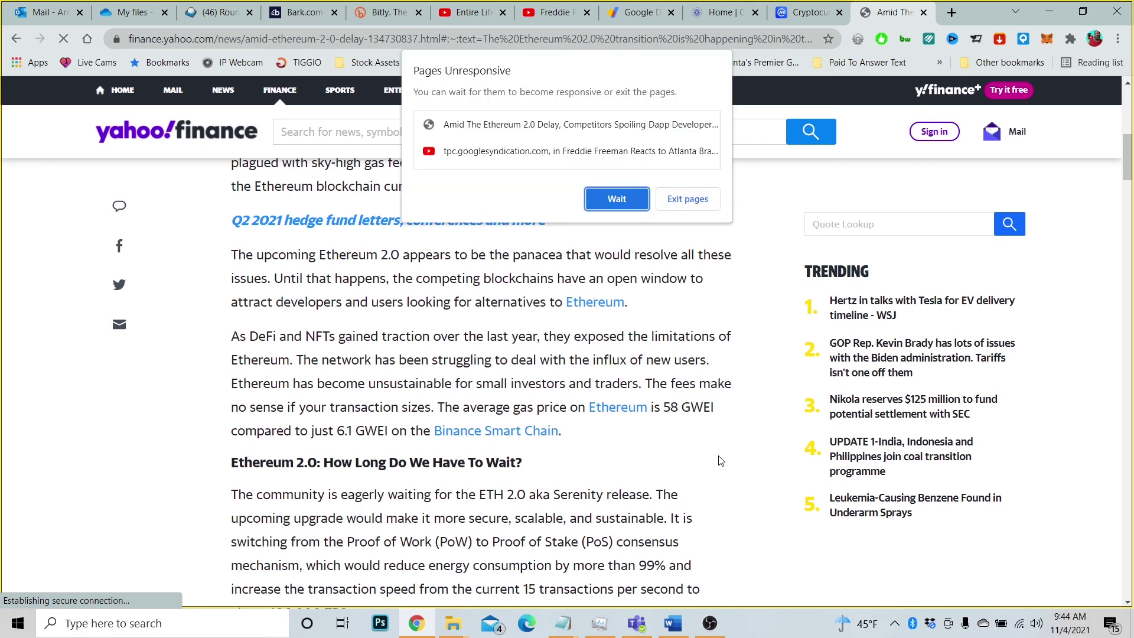
Choose Wait in Chrome's 'Pages Unresponsive' dialog for the Yahoo Finance article
click(617, 198)
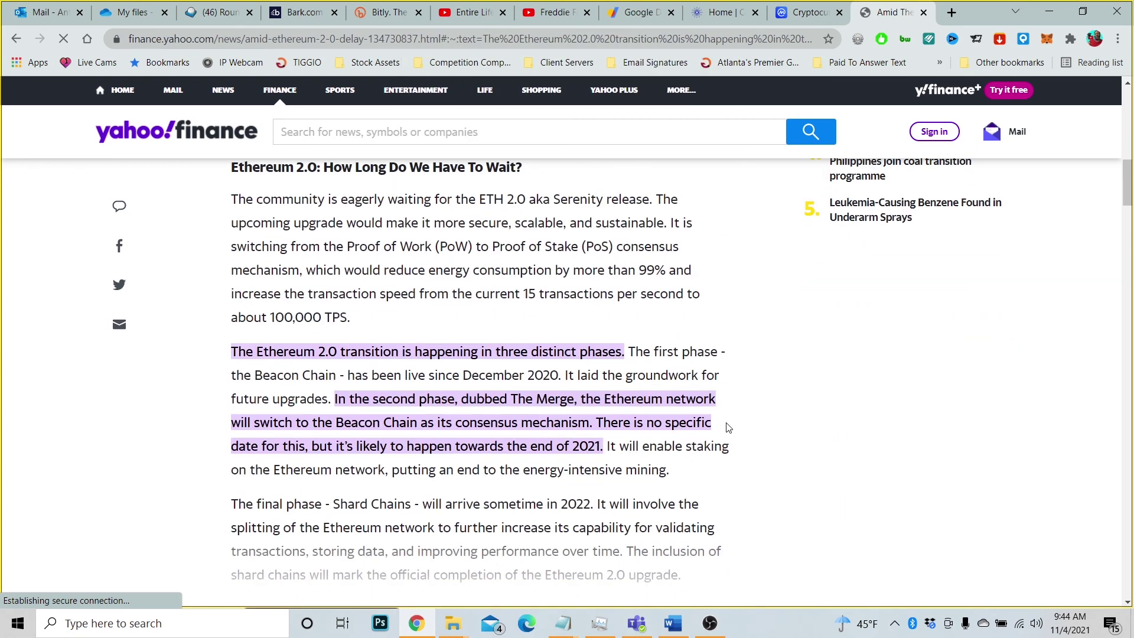
scroll(748, 438, down, 1)
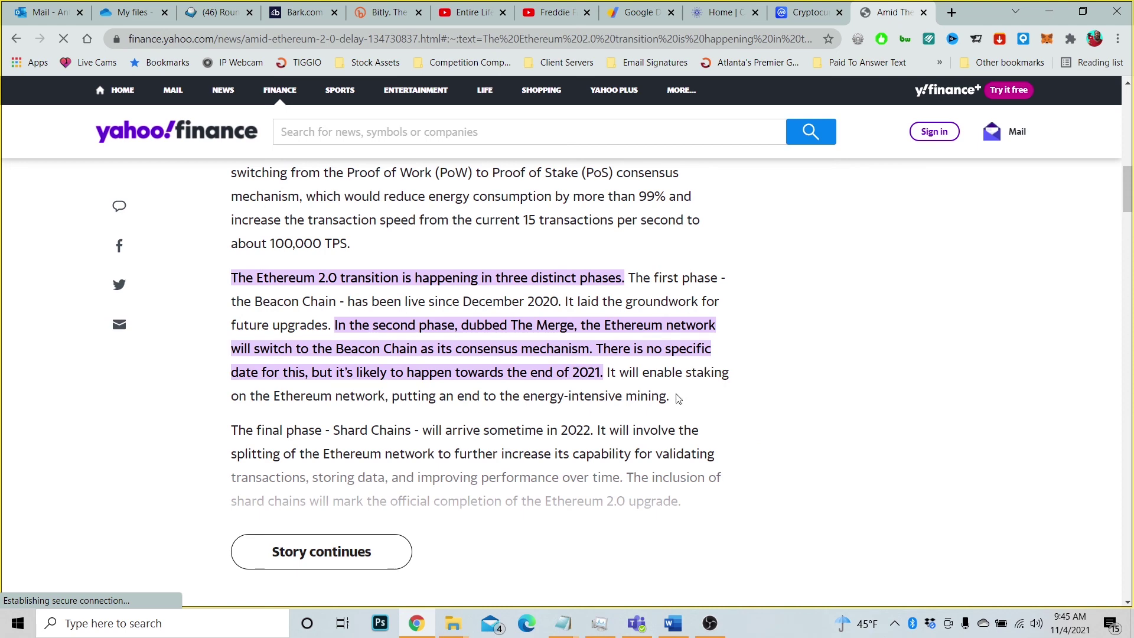
scroll(676, 398, down, 1)
click(380, 477)
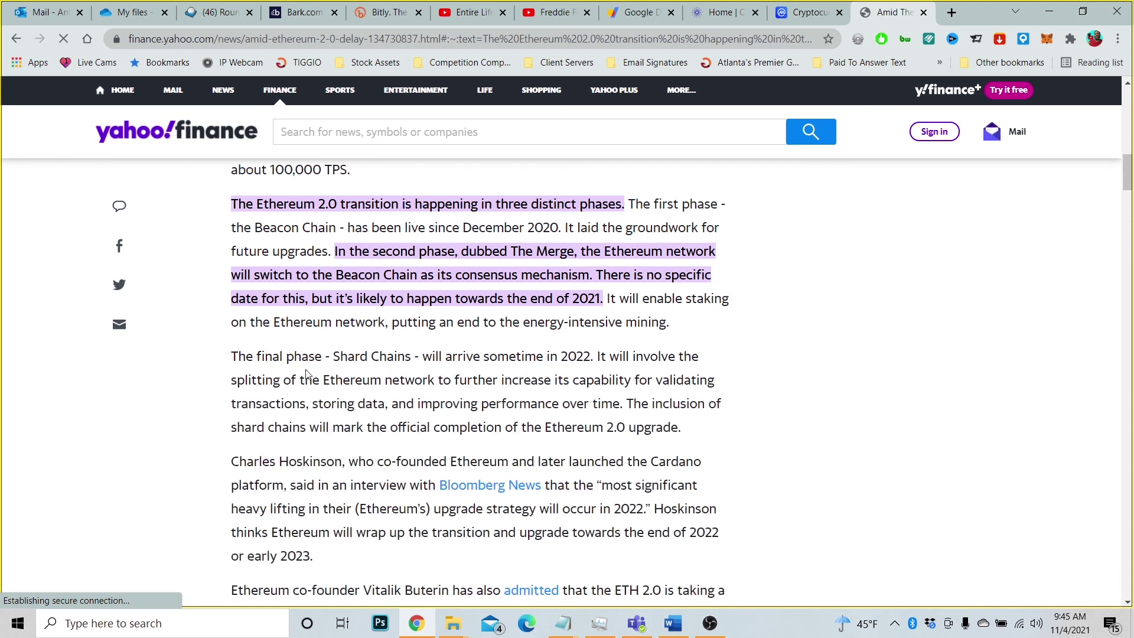